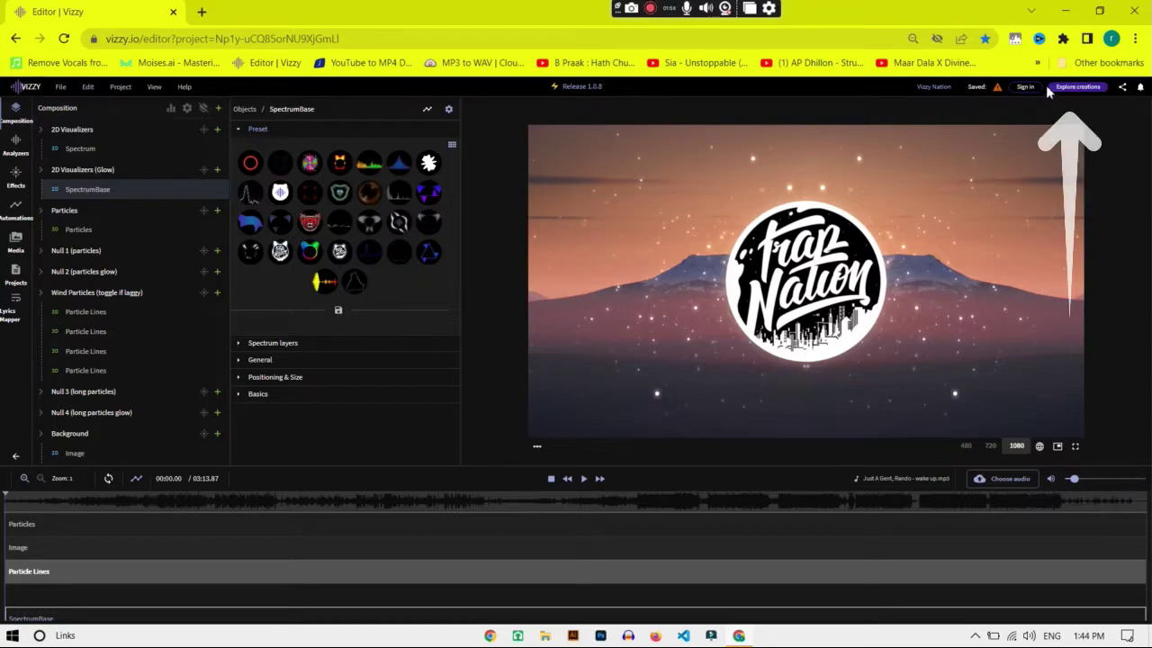
Search the community creations for 'ncs' and sort the results by Most popular
click(1062, 91)
text(nc)
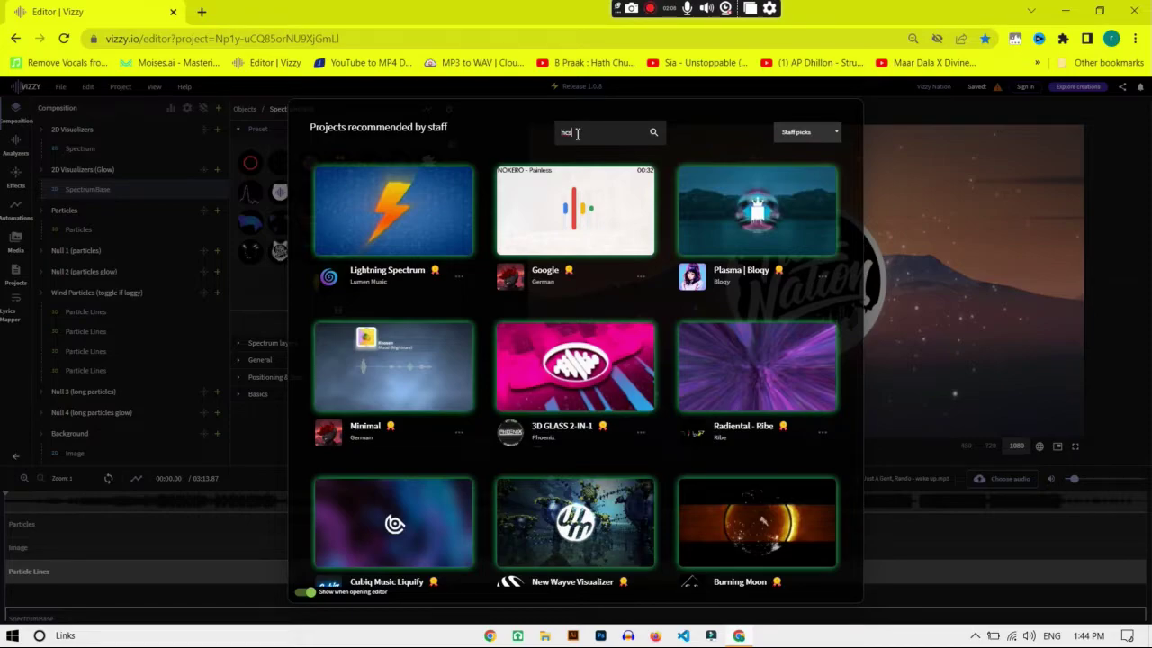
text(s)
click(820, 134)
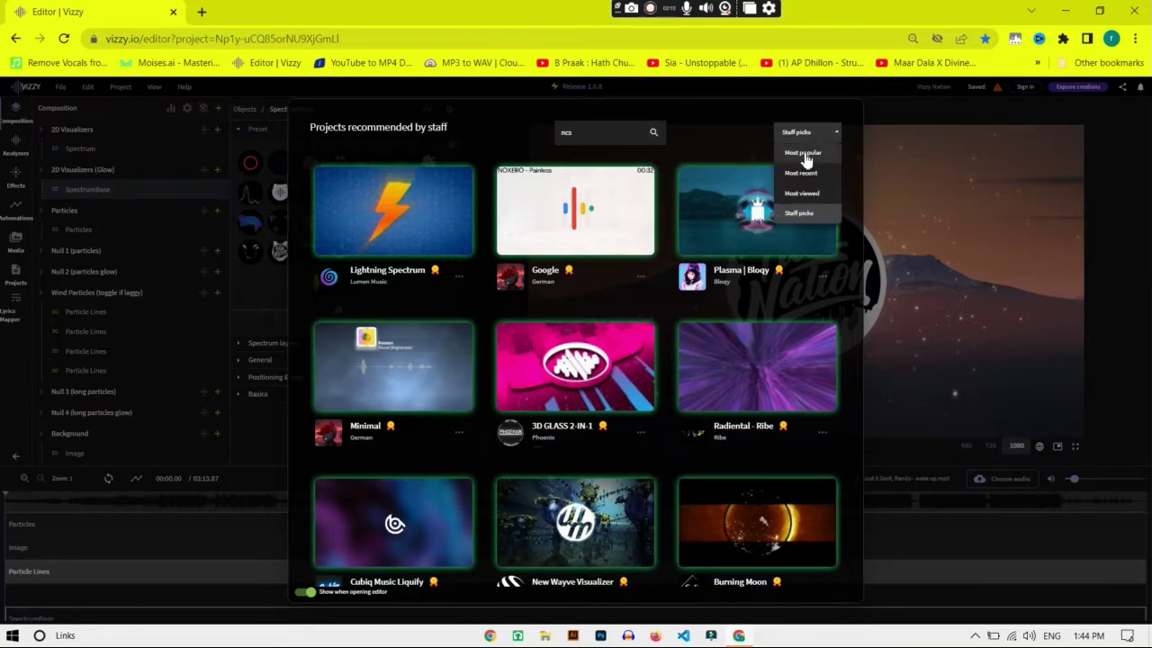
click(805, 155)
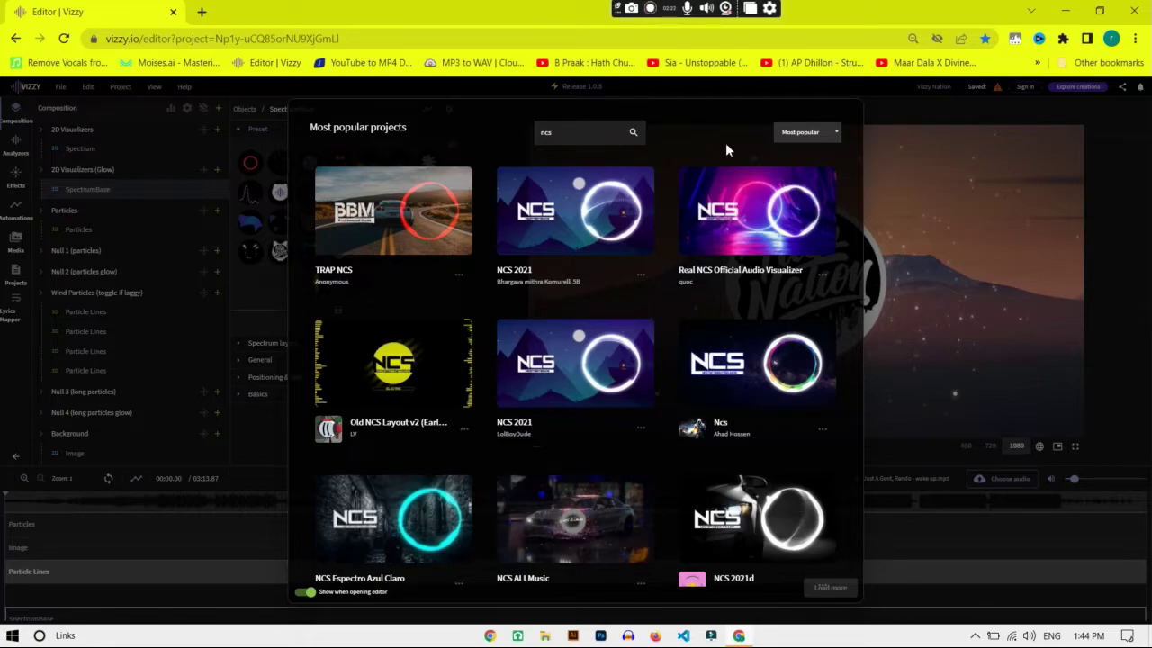
Open the NCS 2021 project and select the Logo's Image layer in the Composition tree
click(581, 223)
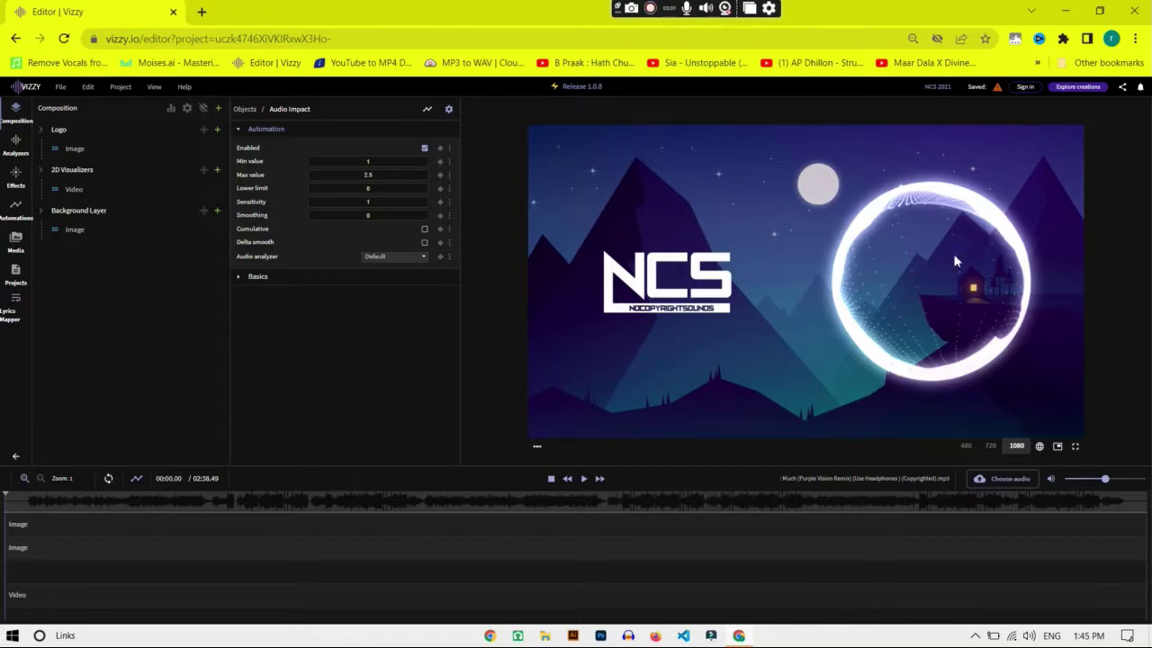
click(74, 525)
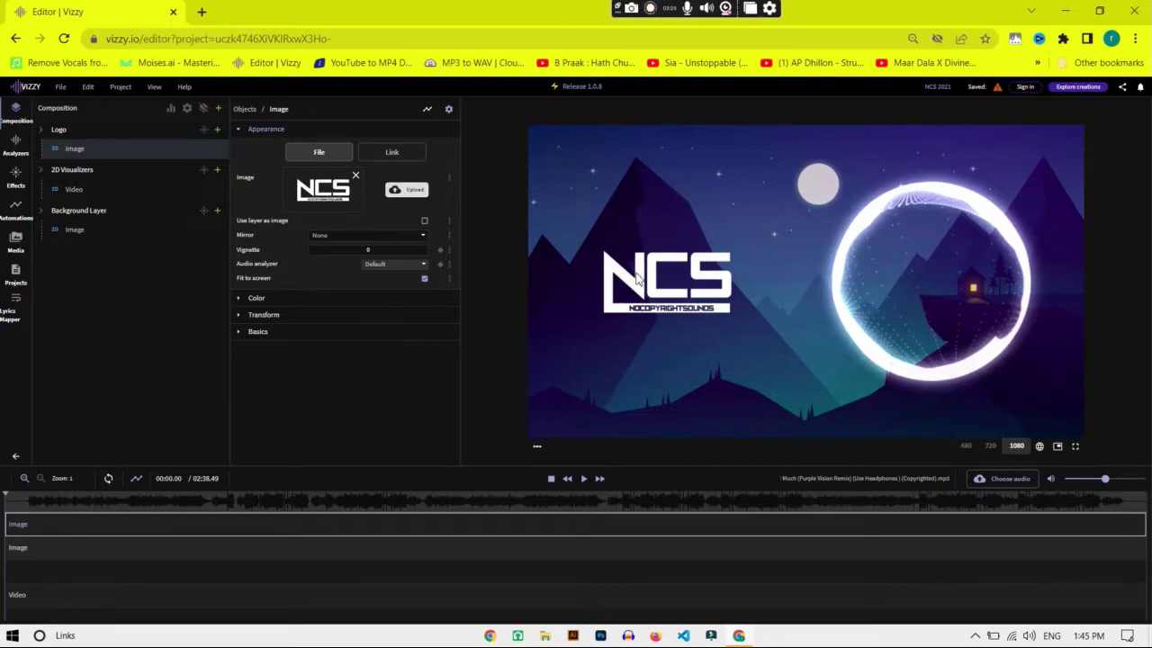
Upload Capture.PNG from D:\Channel as the new logo image, then select the background image
click(403, 200)
click(403, 198)
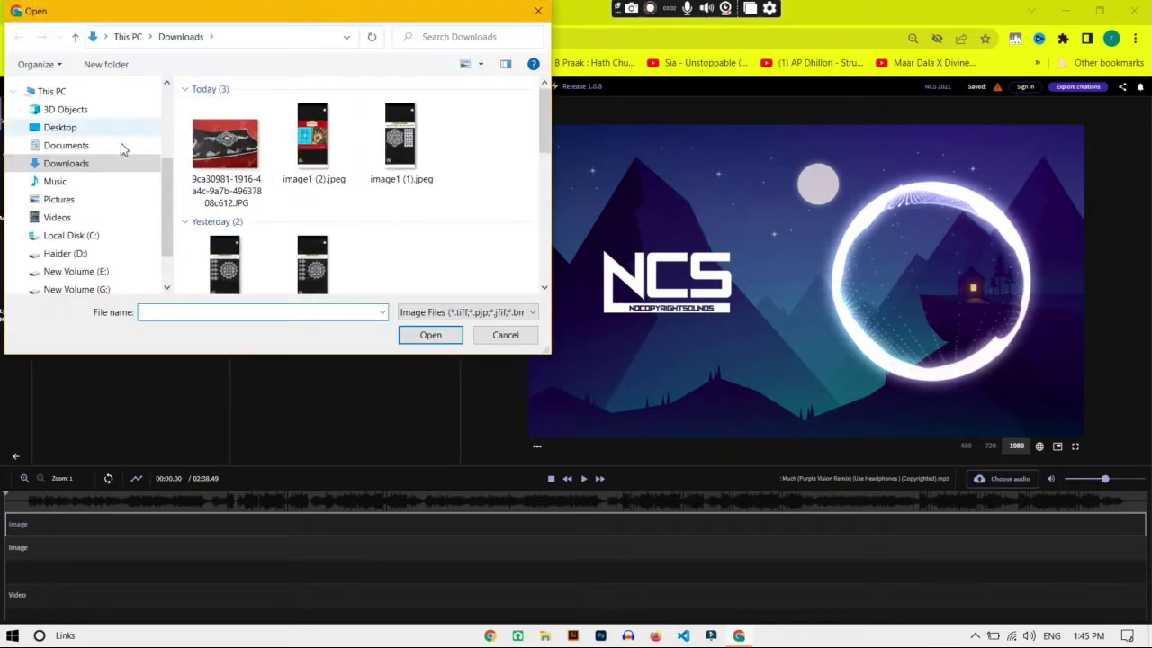
click(97, 254)
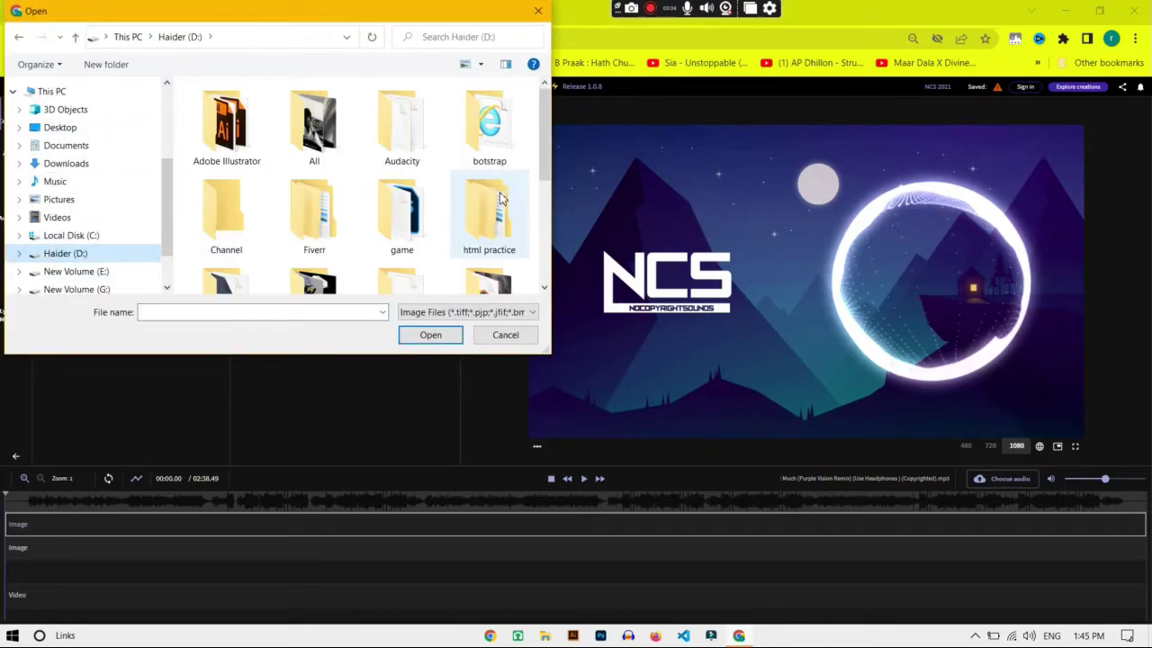
double_click(226, 220)
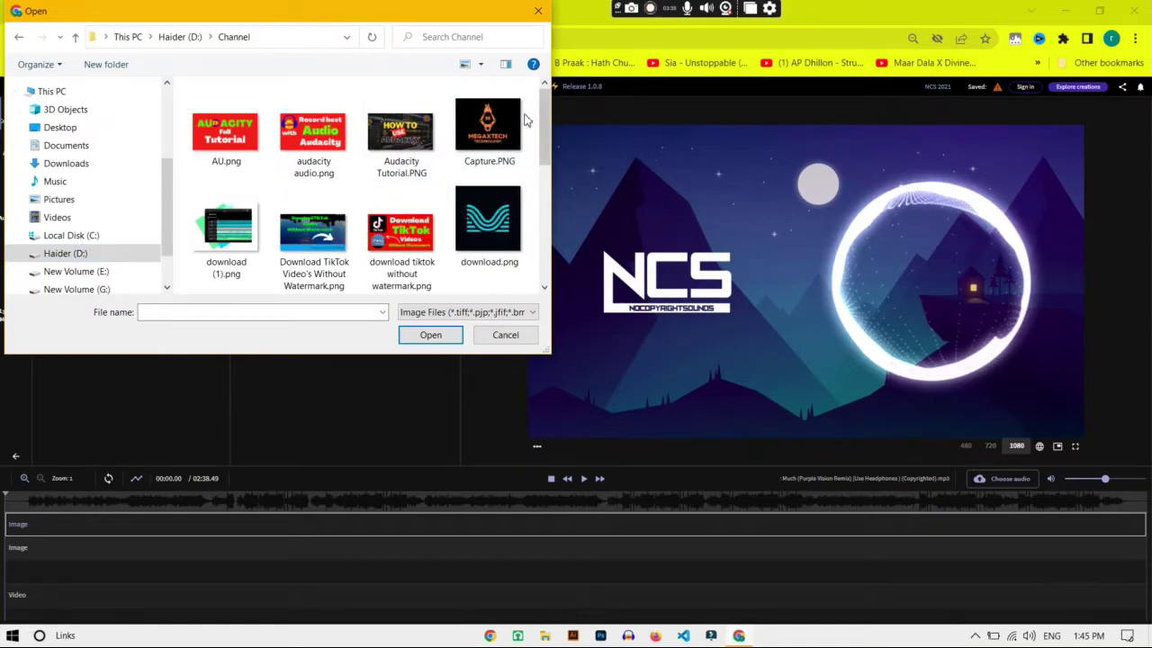
click(490, 124)
double_click(490, 124)
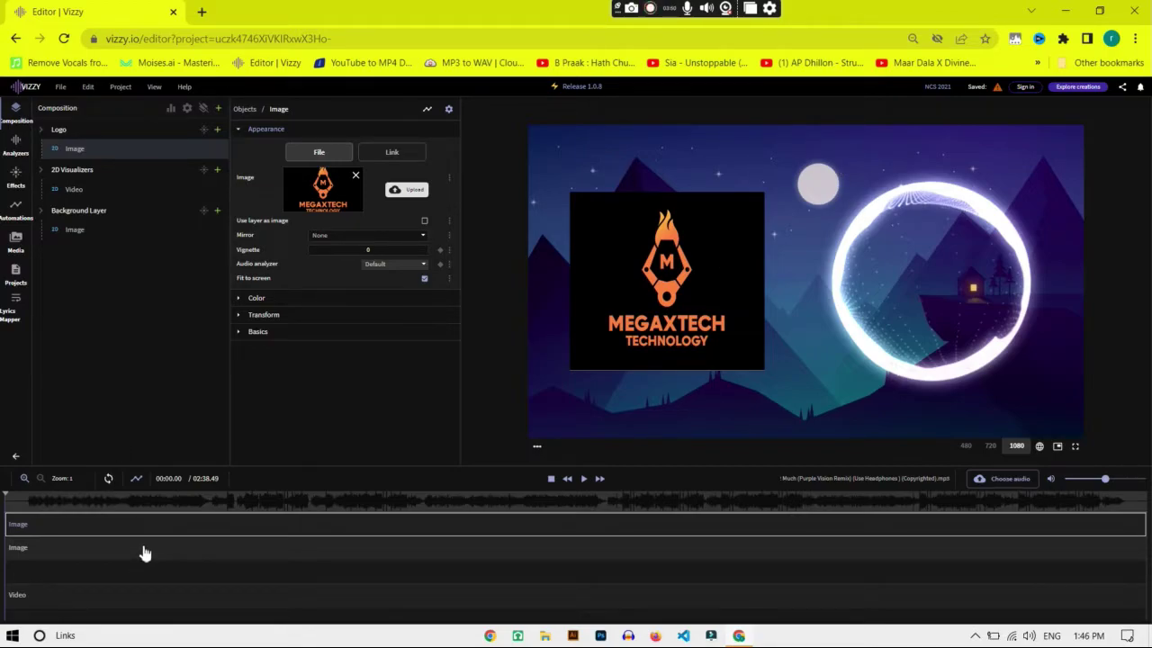
click(144, 552)
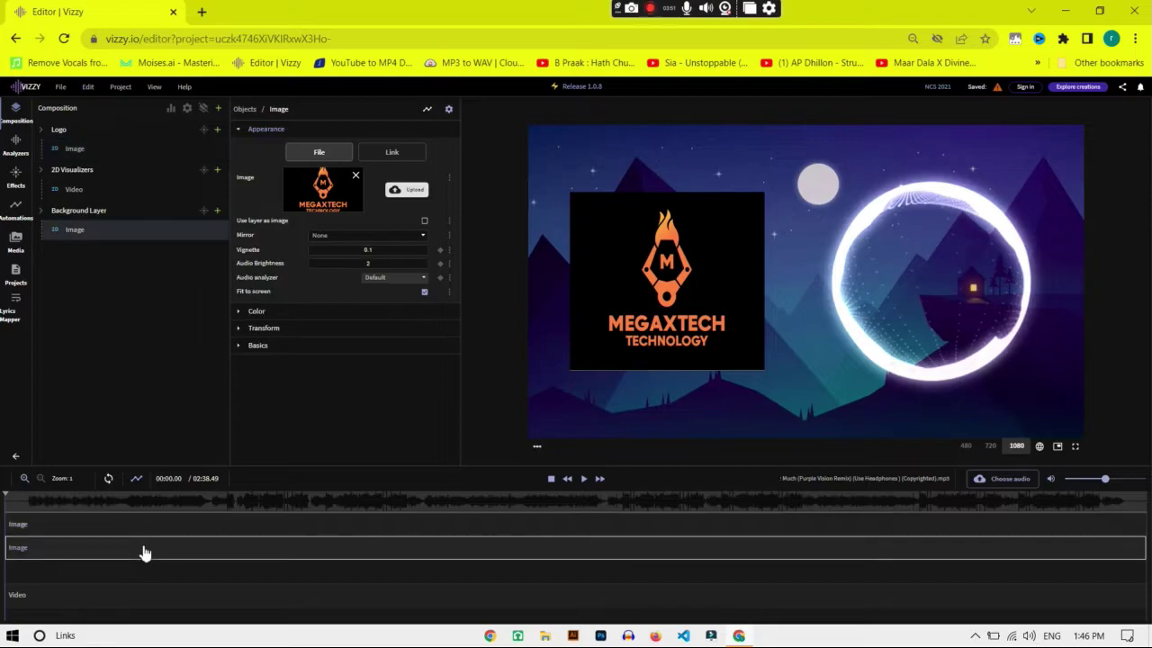
Upload audacity audio.png from the Channel folder as the new background image
click(413, 192)
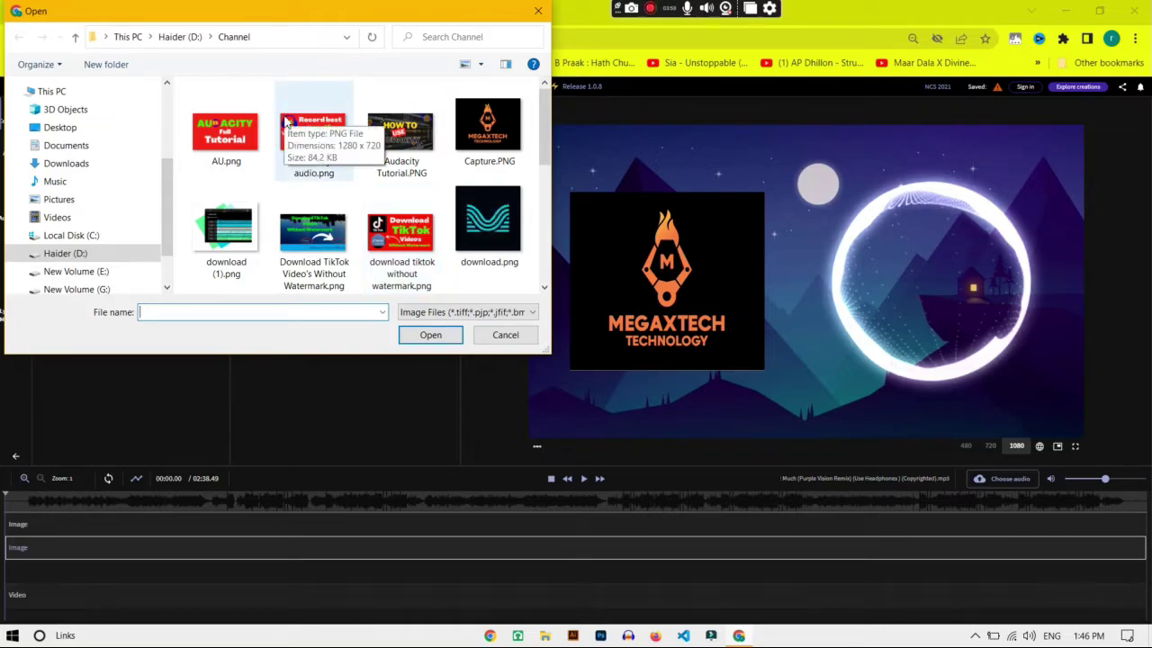
click(286, 123)
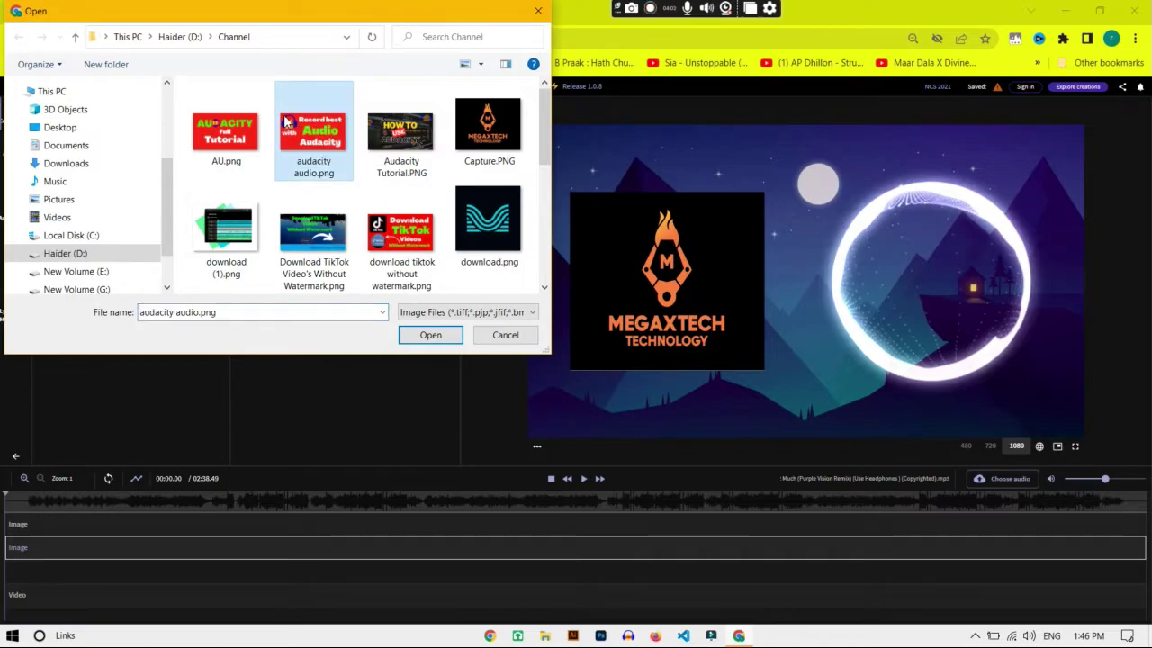
double_click(287, 123)
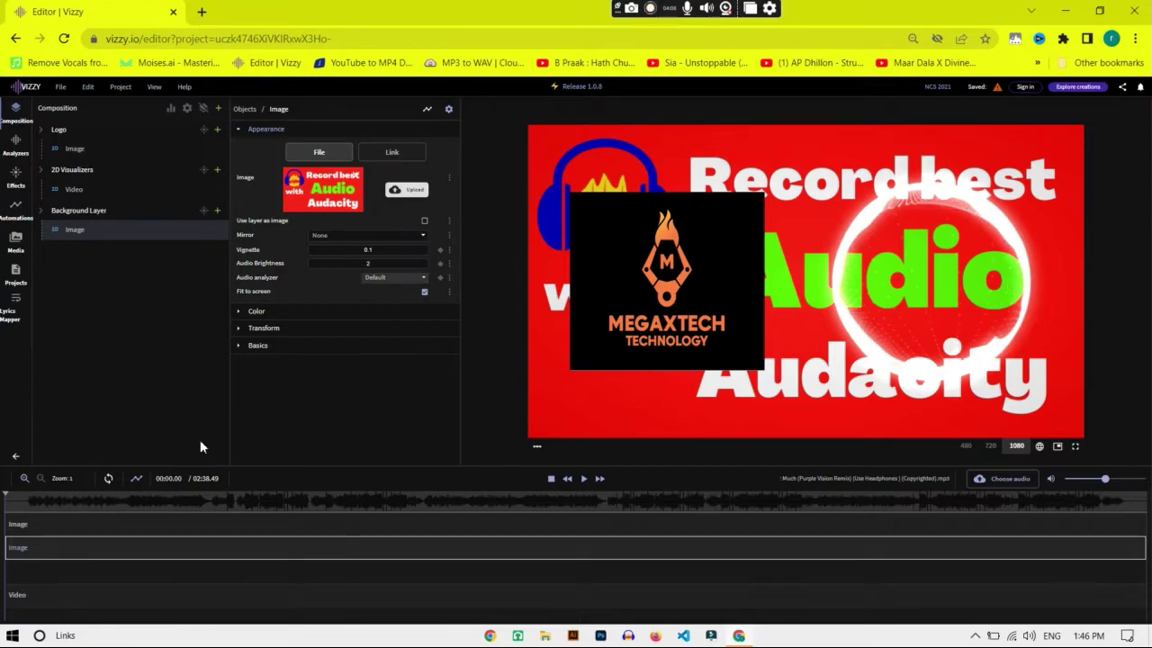
click(62, 87)
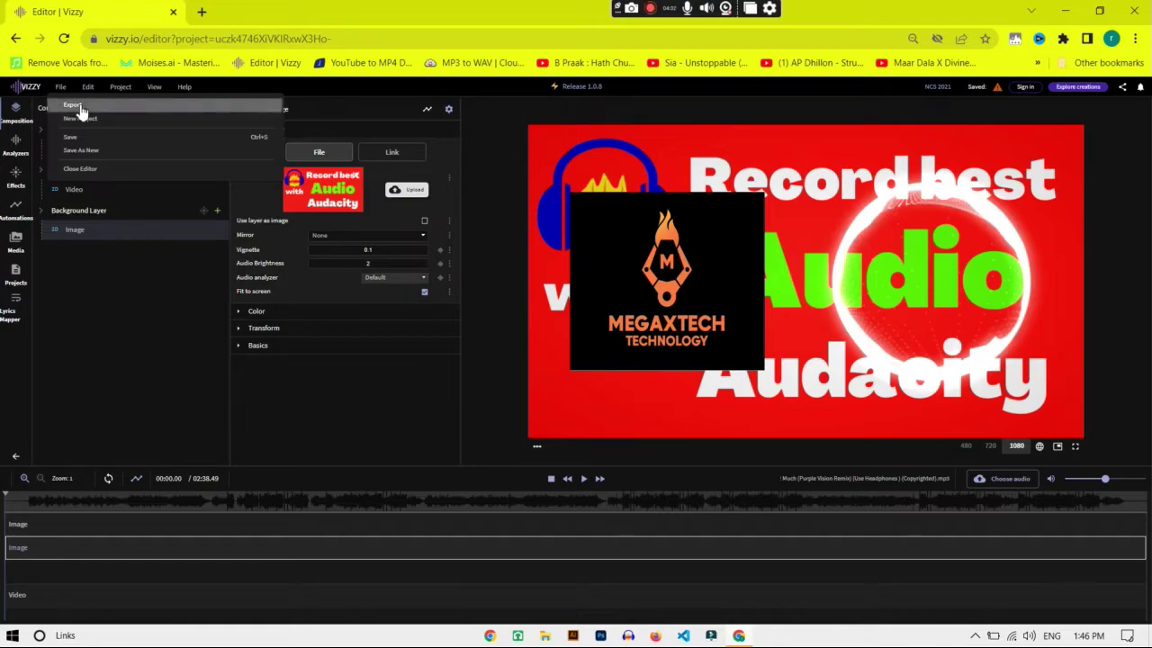
Sign in when exporting is blocked, then reach the export page via File > Export
click(79, 105)
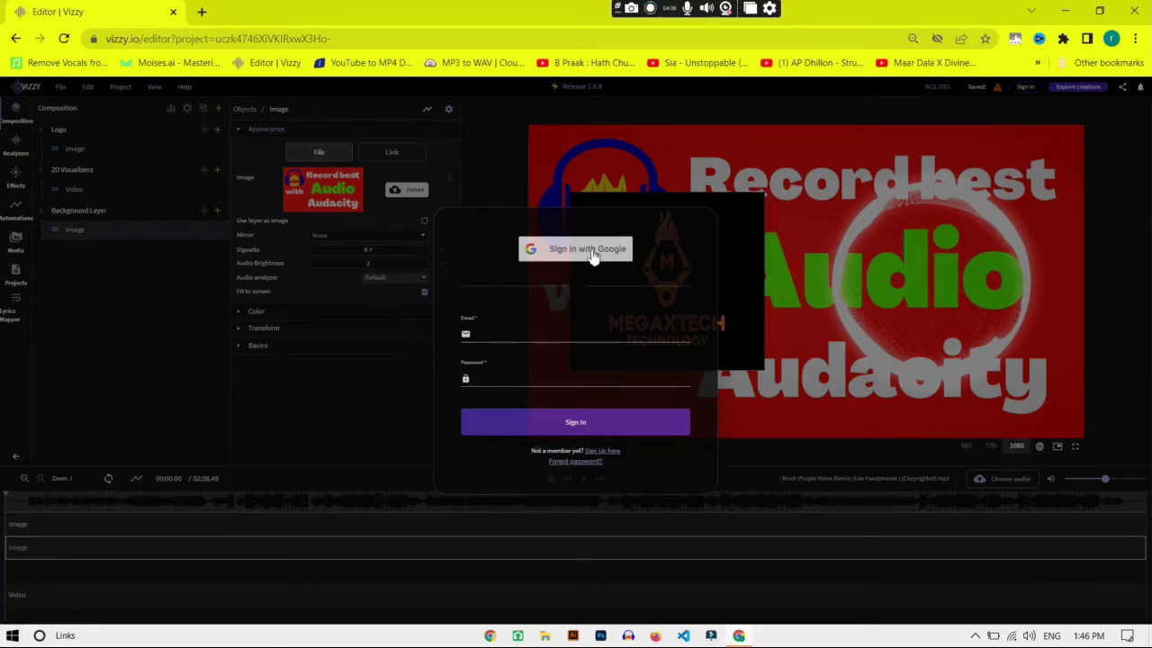
click(527, 333)
click(493, 500)
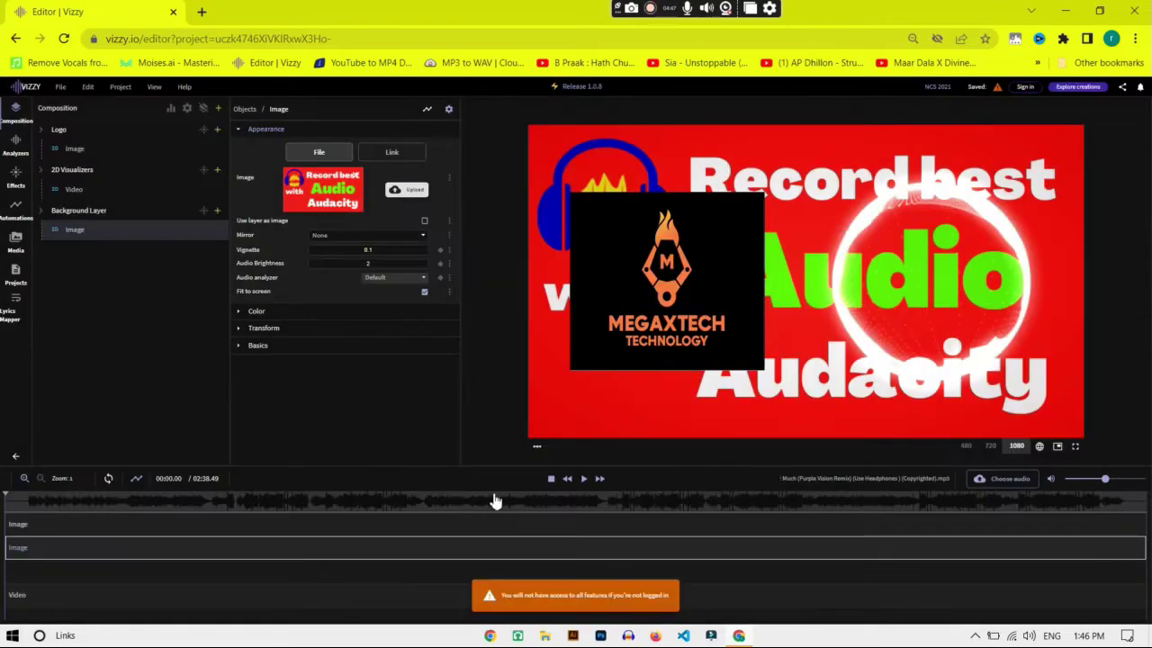
click(60, 86)
click(79, 106)
click(555, 256)
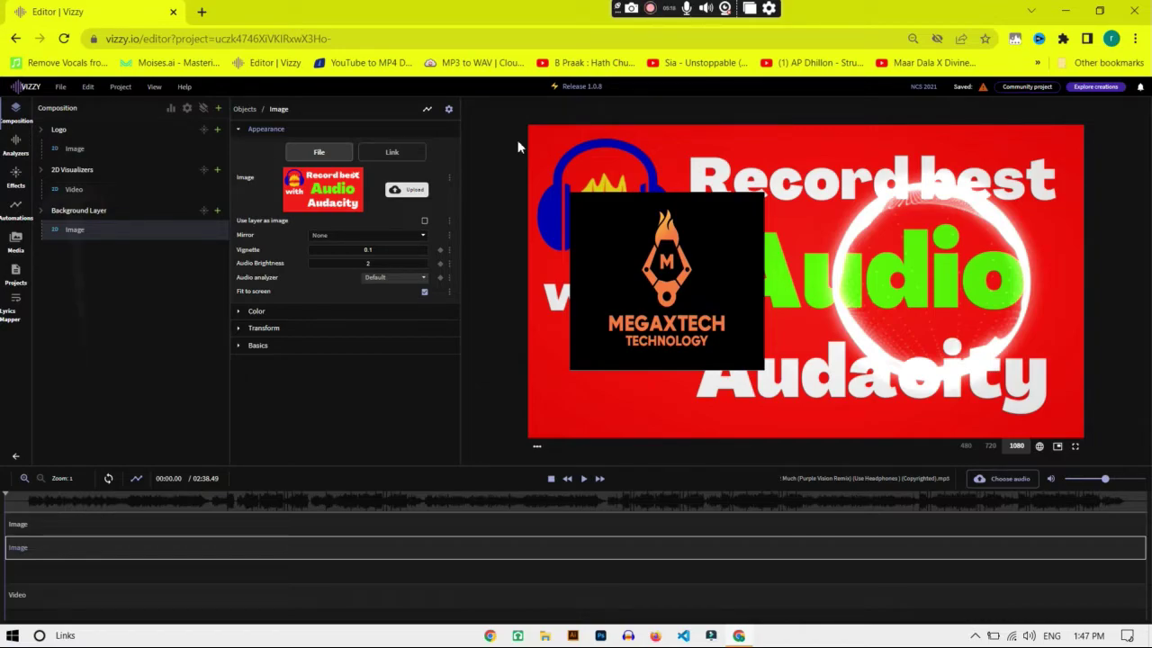
click(60, 86)
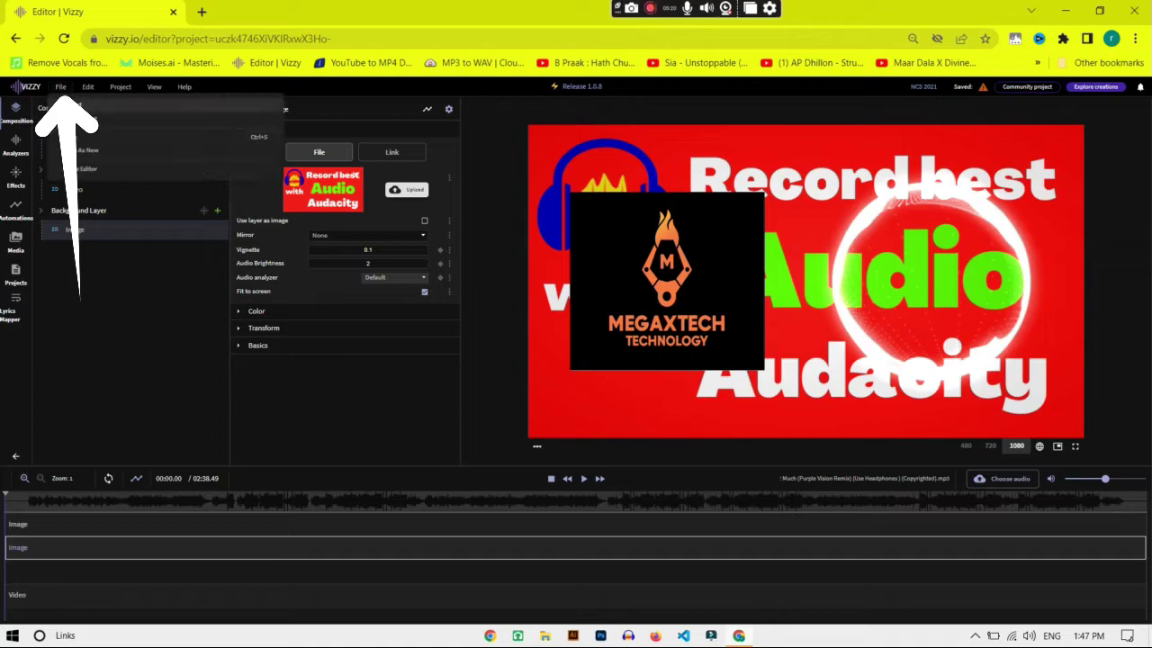
click(81, 105)
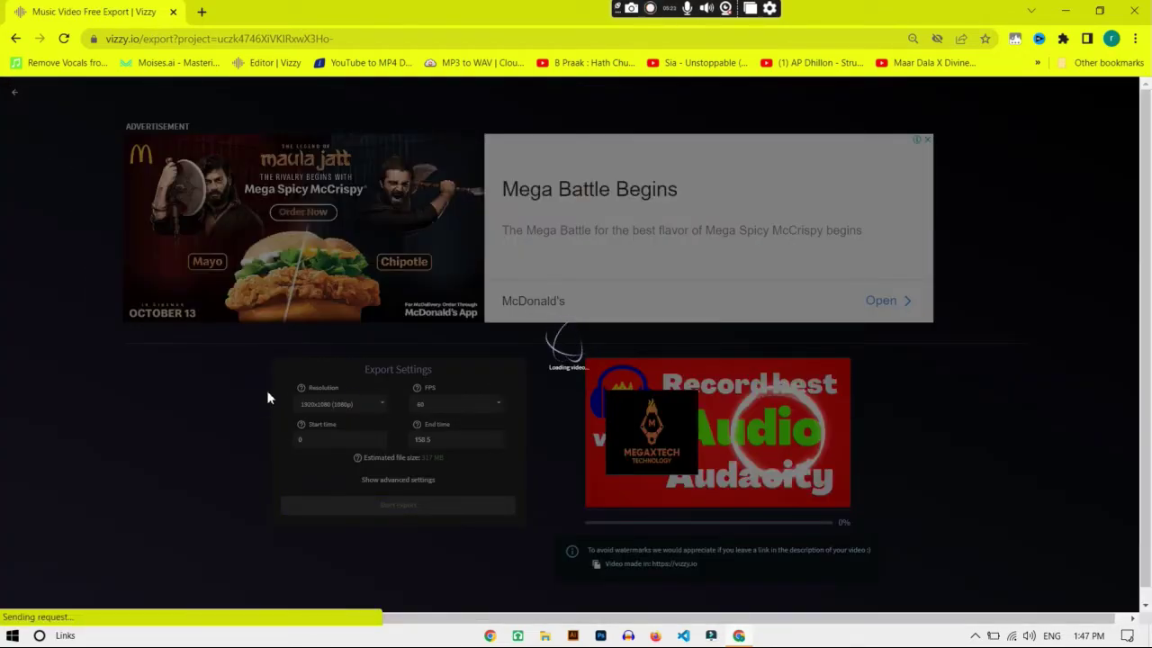
Set the export resolution to 1920x1080 (1080p) and the frame rate to 60 FPS
click(342, 404)
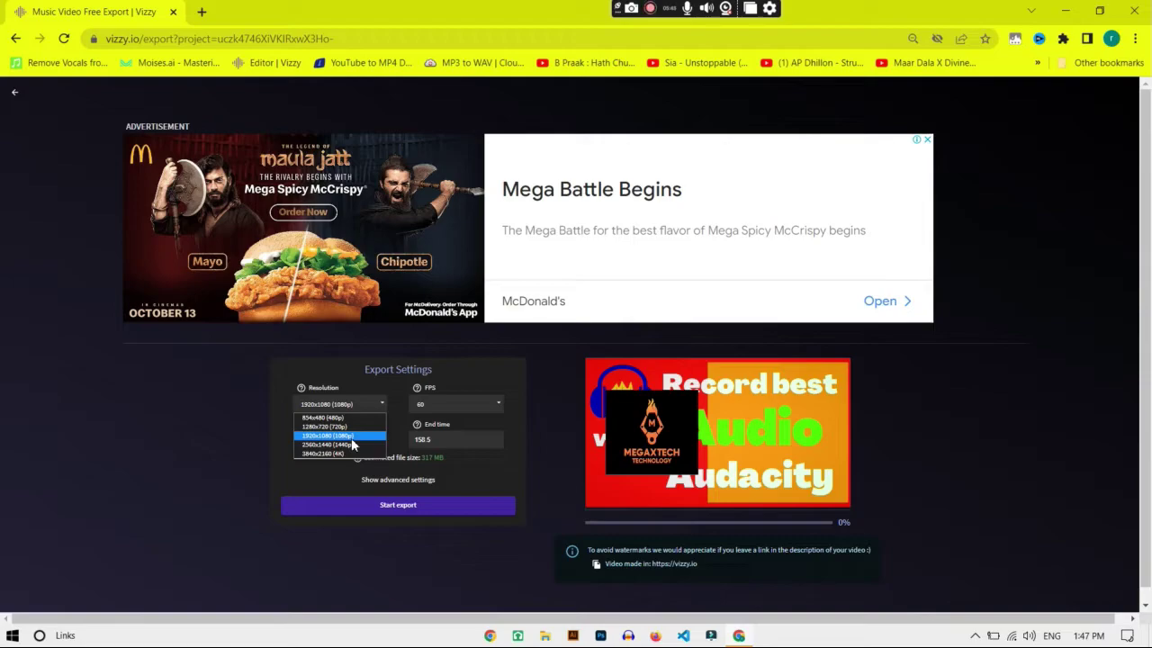
click(498, 406)
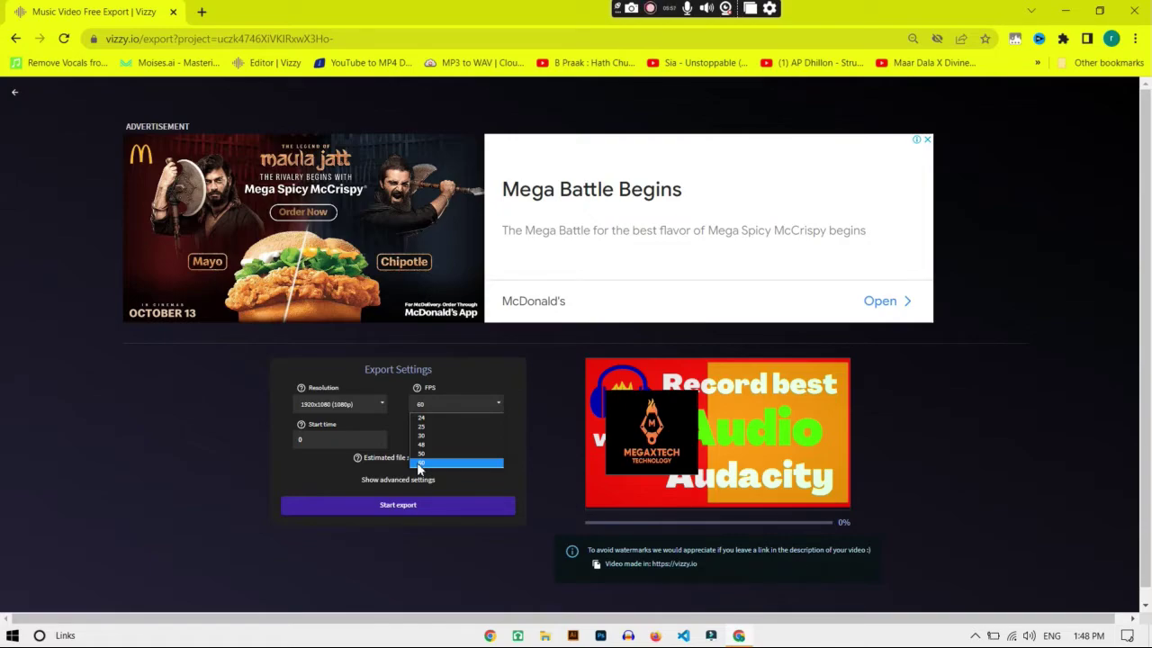
click(418, 463)
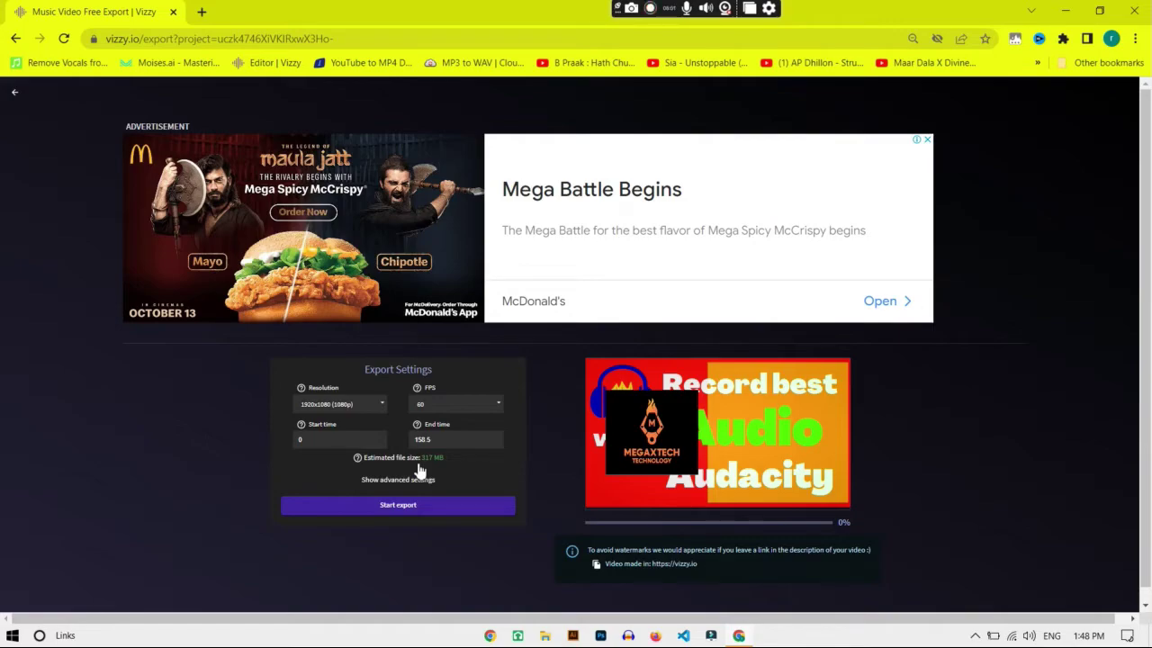
Start rendering the 1080p 60 FPS video export
click(404, 513)
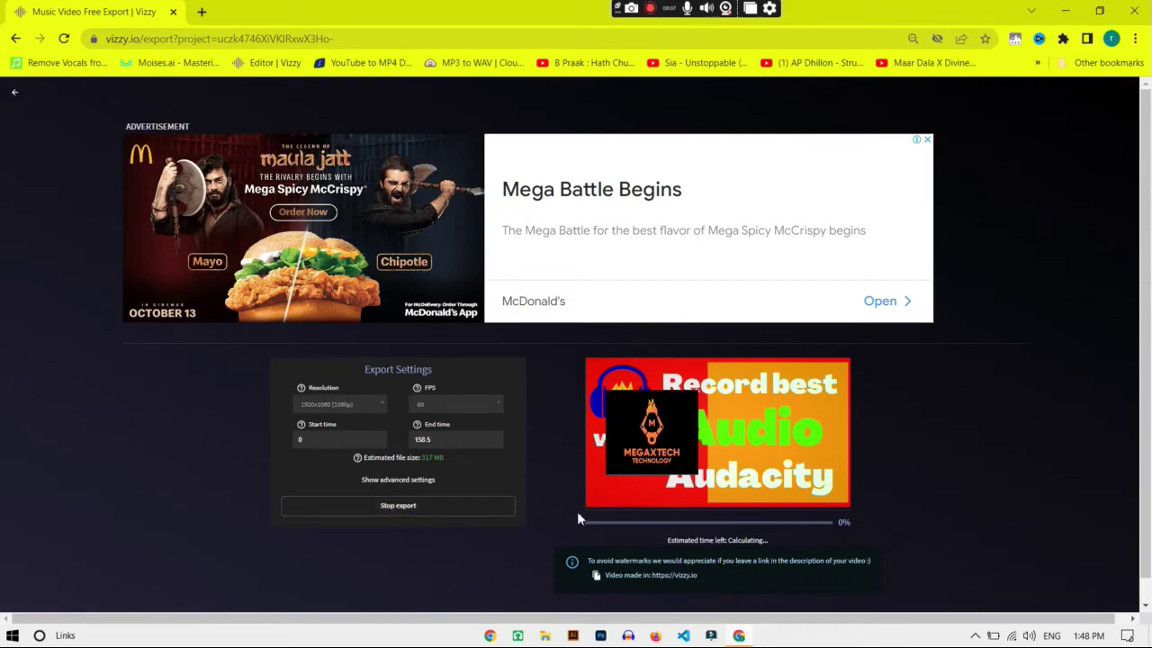
drag(768, 518, 878, 524)
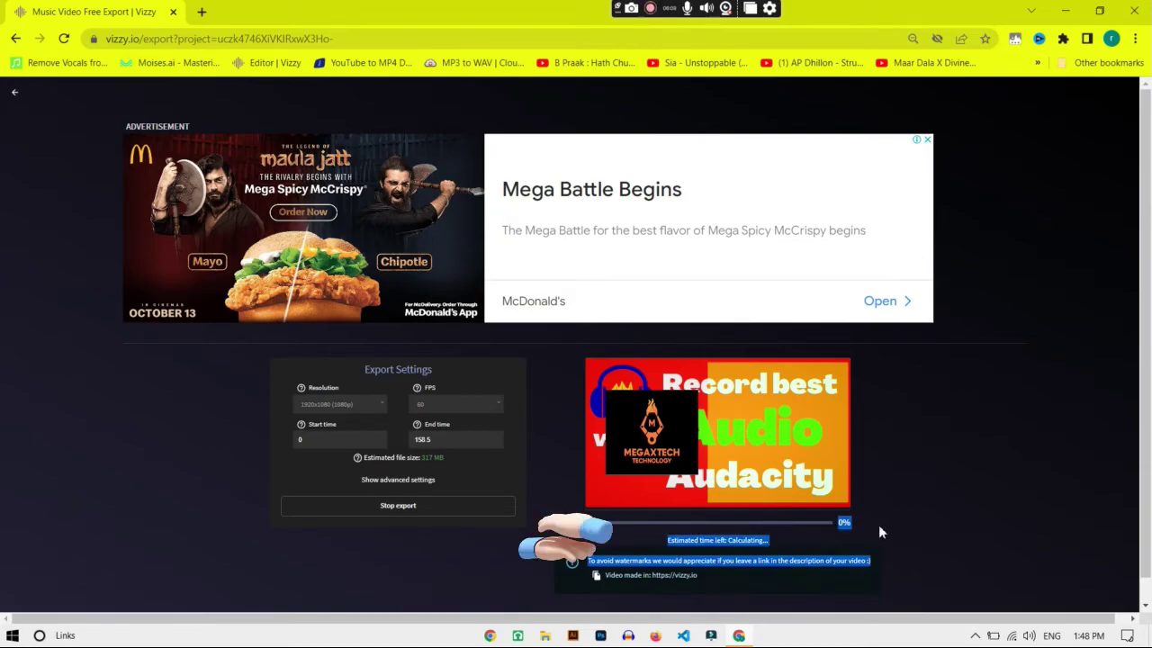